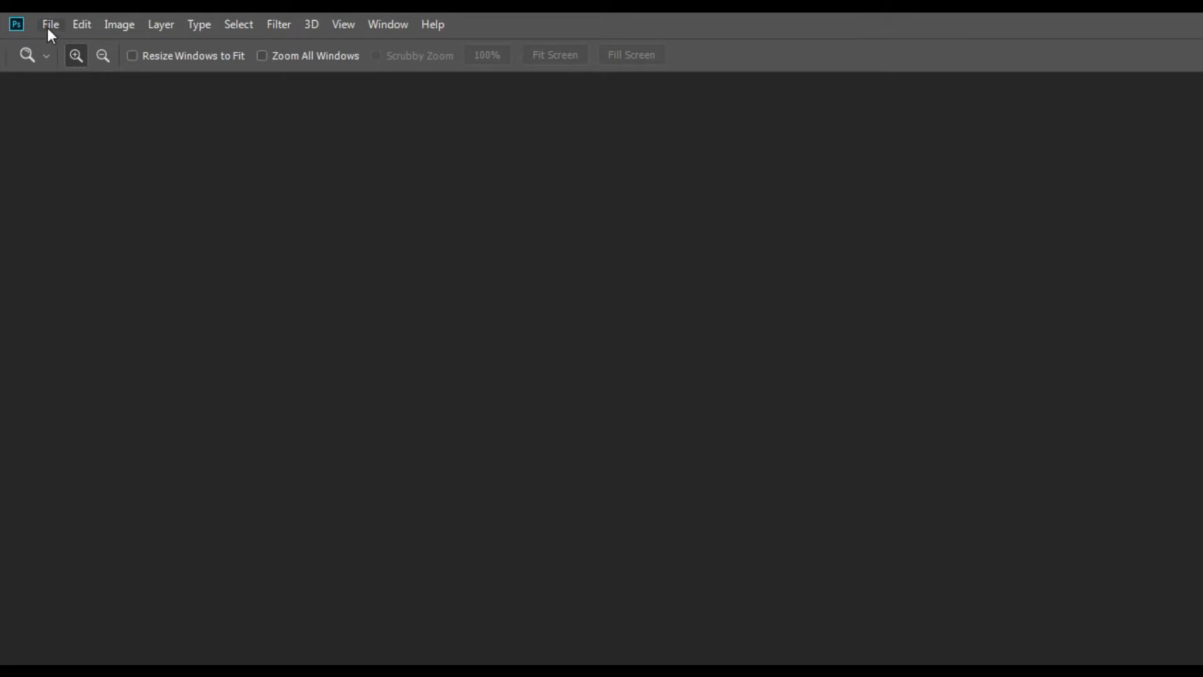
# Step: Start the Image Processor script and choose the RAW folder in E:\FOR PRINT\AUGUST\21 as the source
pyautogui.click(50, 31)
pyautogui.moveTo(103, 443)
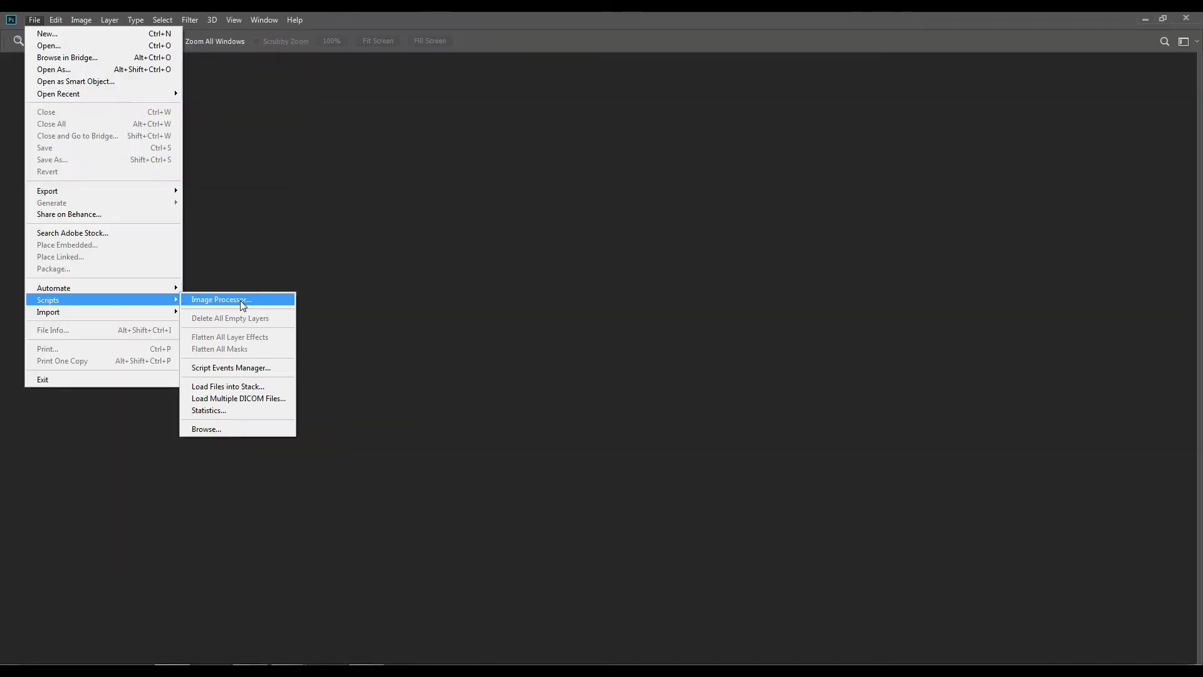
pyautogui.click(242, 302)
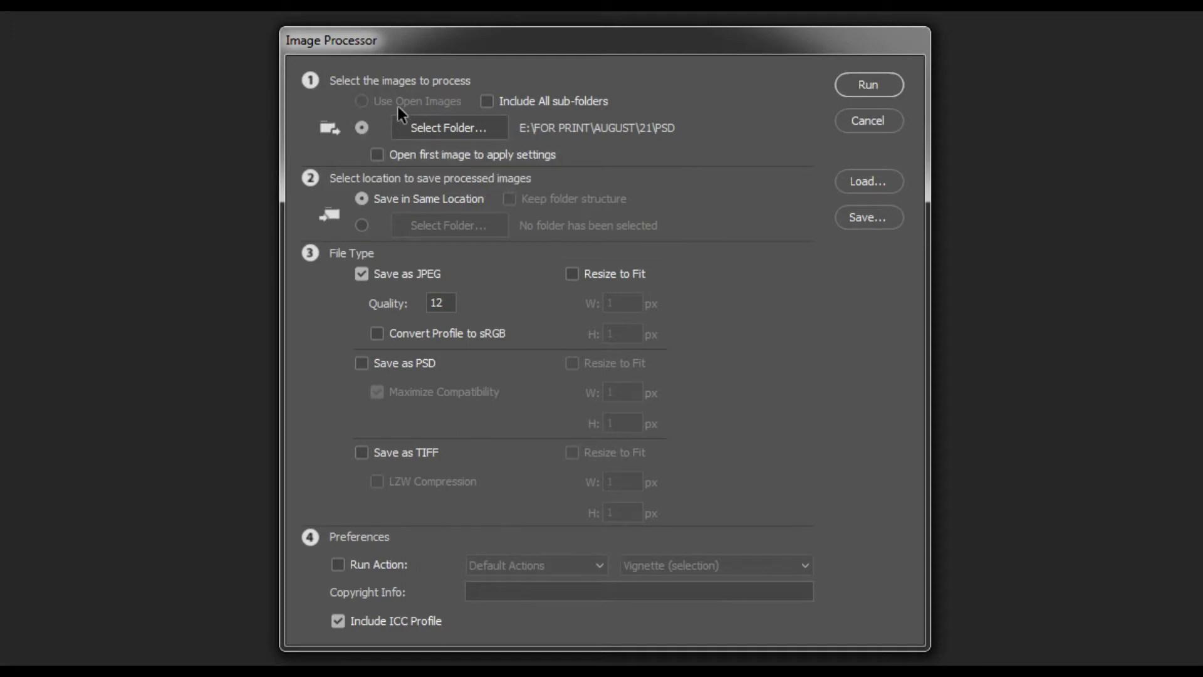
pyautogui.click(465, 128)
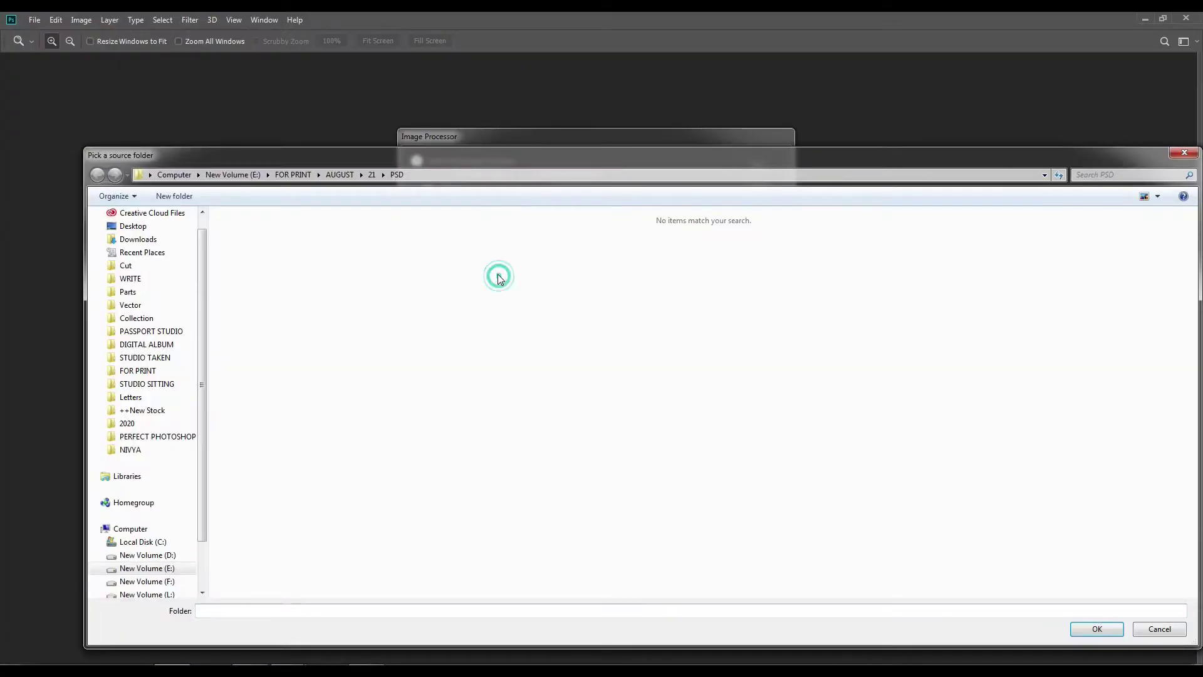
pyautogui.click(320, 254)
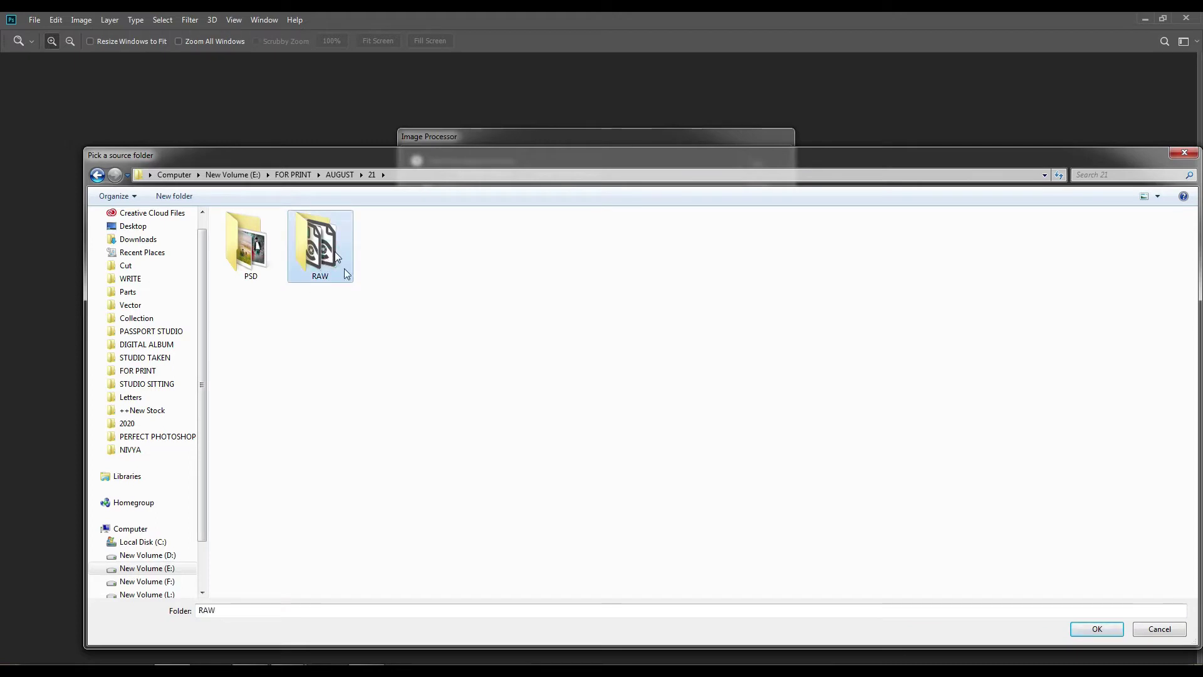
pyautogui.click(1096, 629)
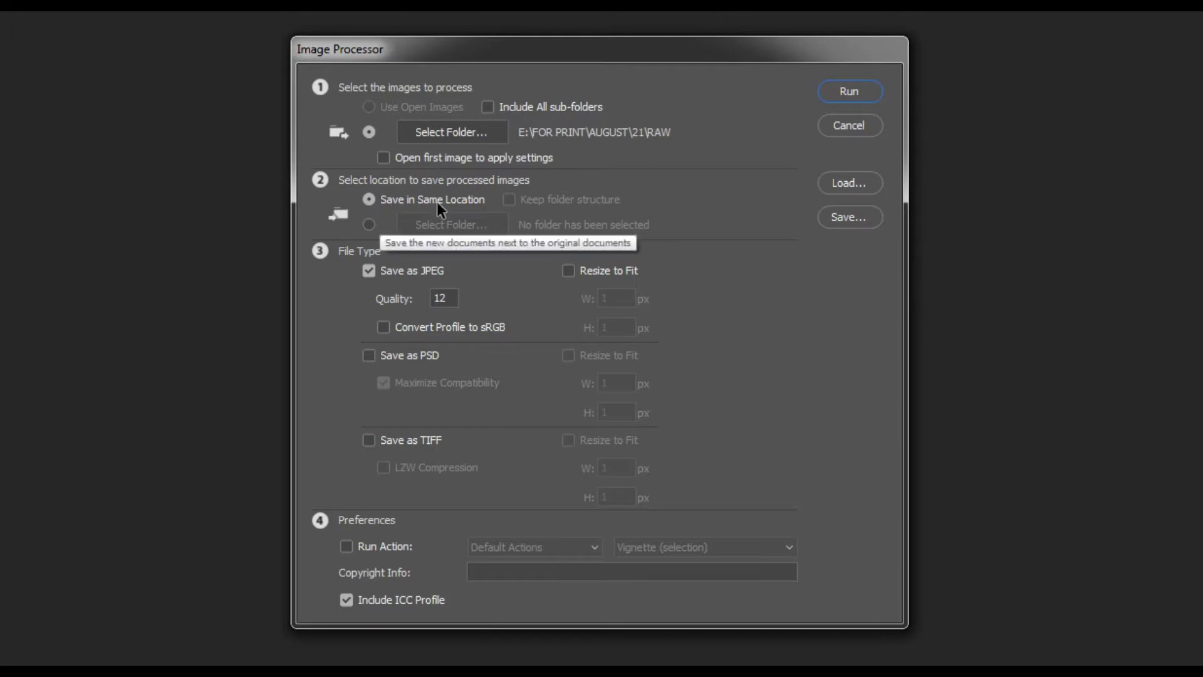
pyautogui.click(368, 224)
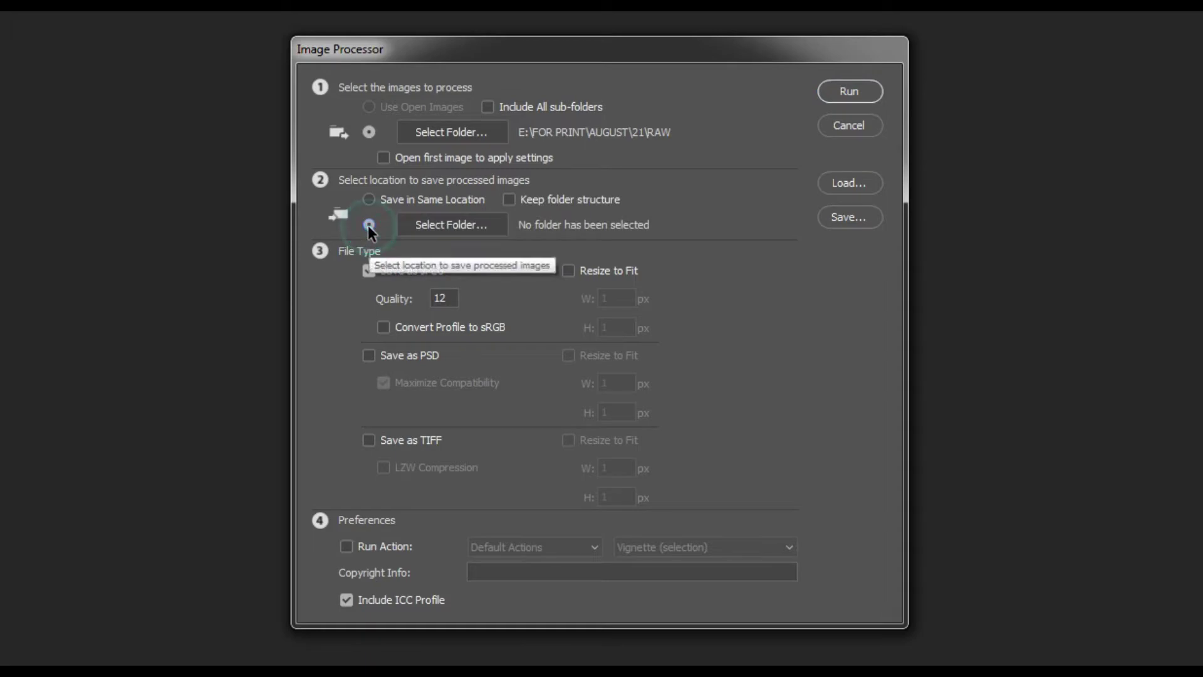
pyautogui.click(461, 227)
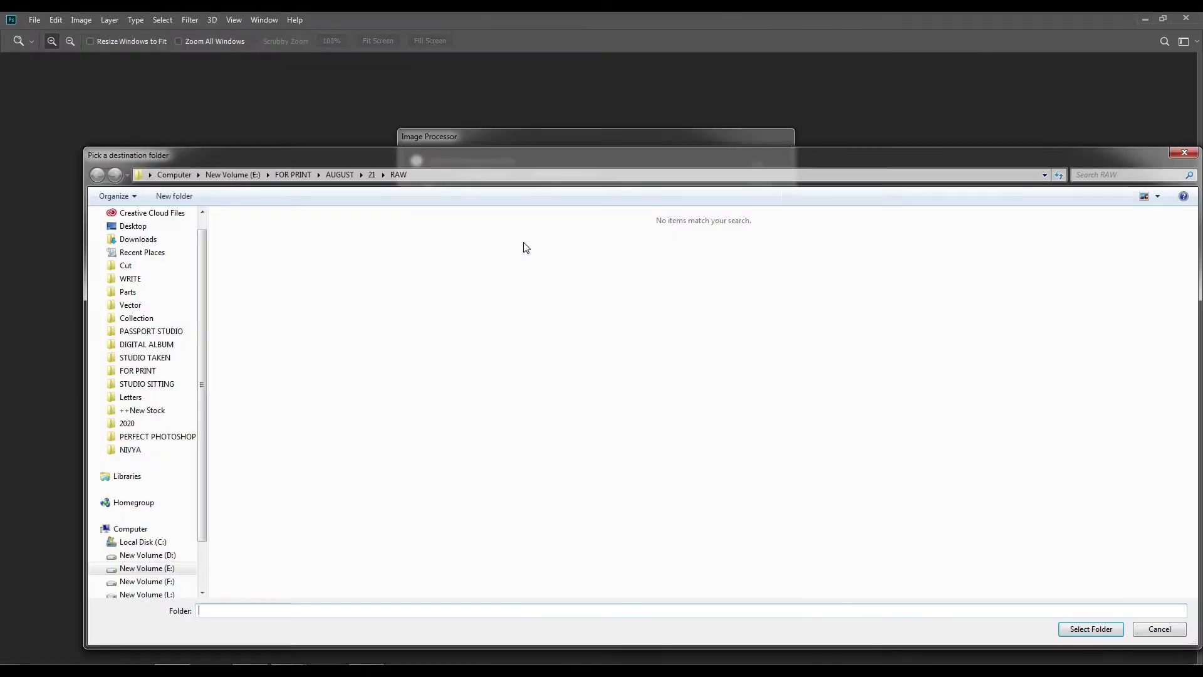
pyautogui.click(1184, 152)
pyautogui.click(492, 233)
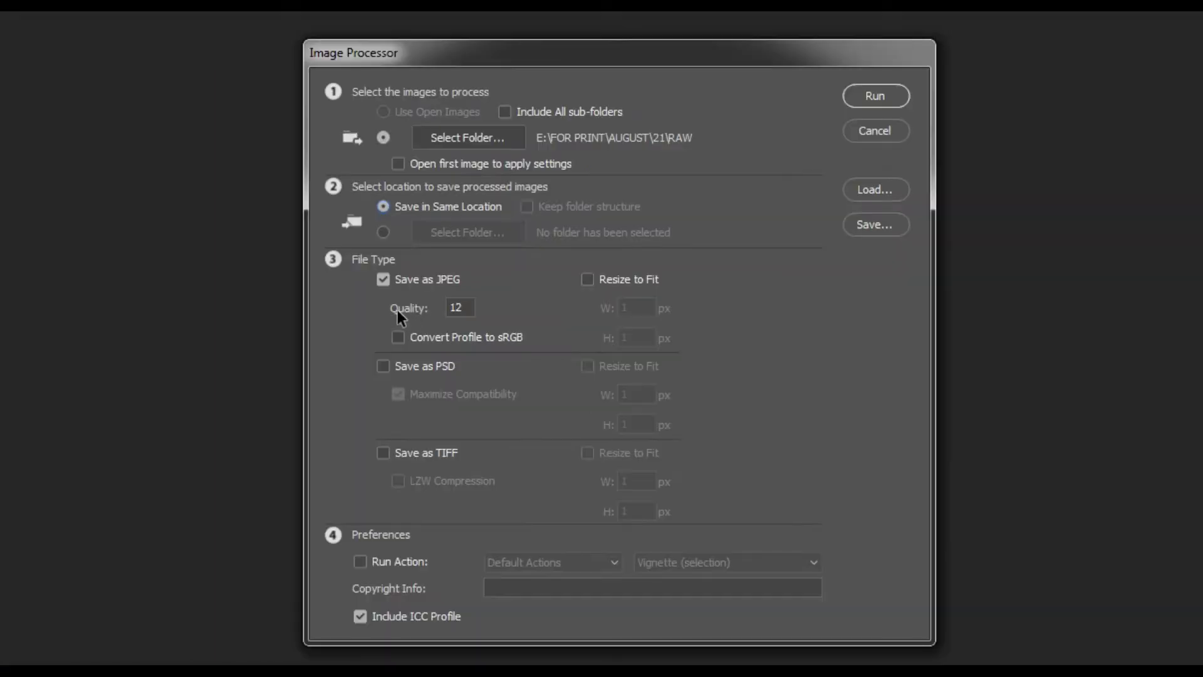
# Step: Enable saving as PSD and TIFF alongside JPEG at quality 12, and run the Image Processor on the RAW folder
pyautogui.doubleClick(473, 306)
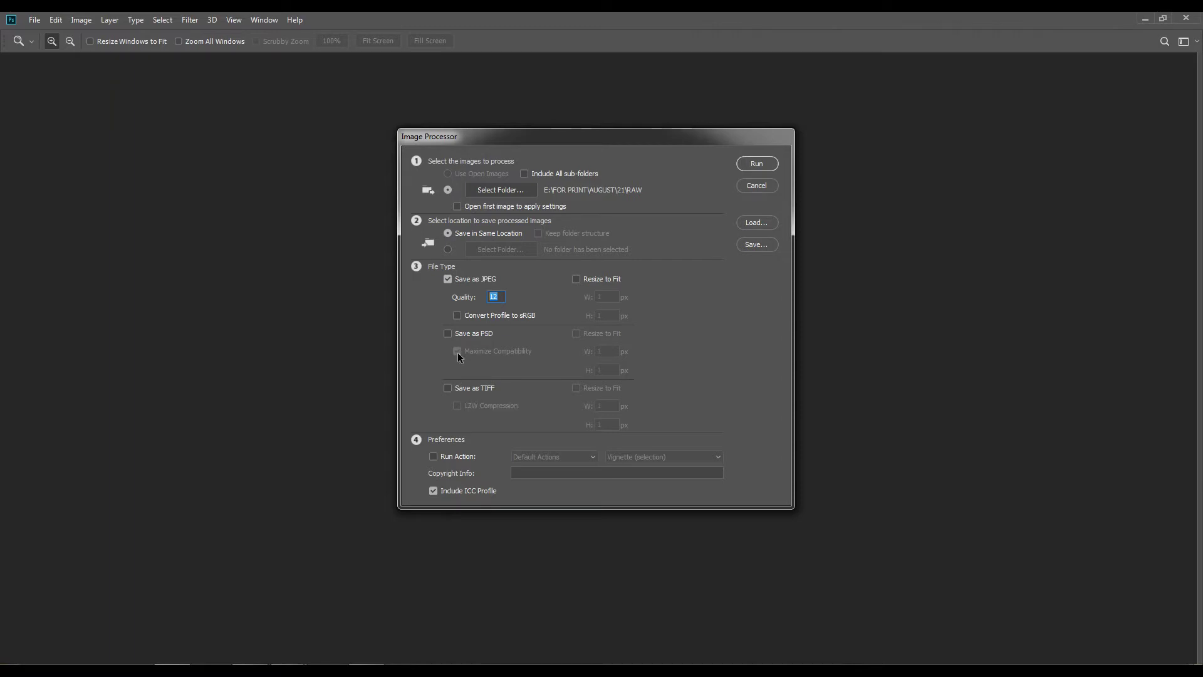
pyautogui.doubleClick(448, 388)
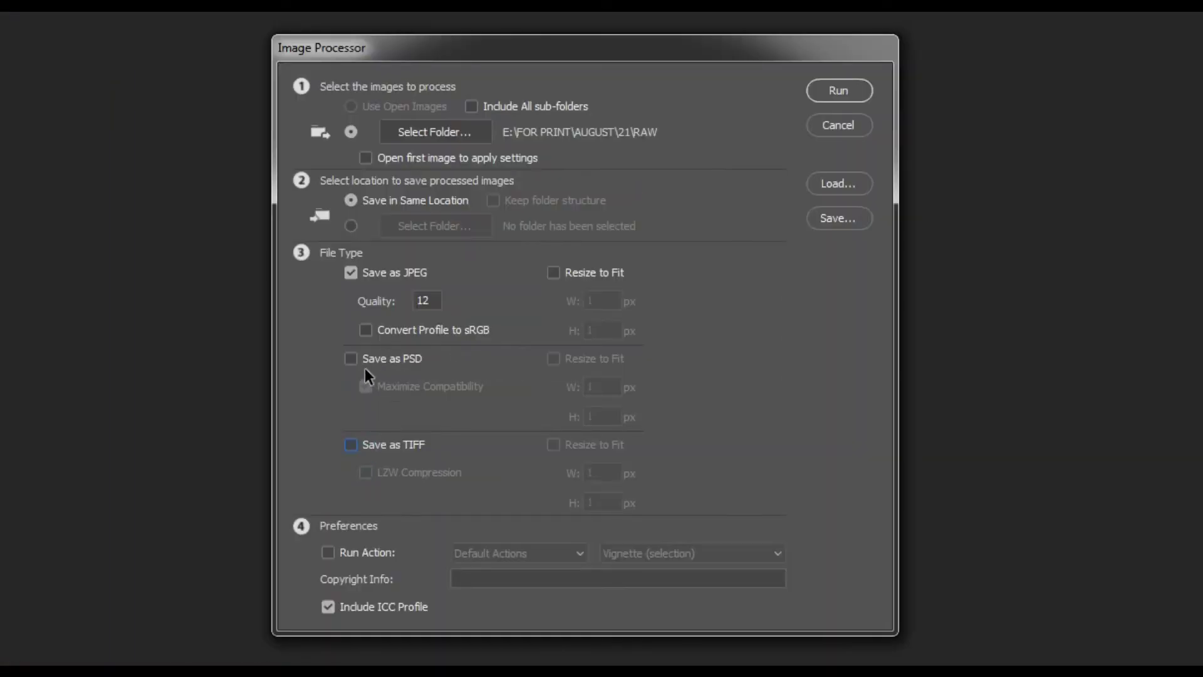
pyautogui.click(351, 359)
pyautogui.click(350, 445)
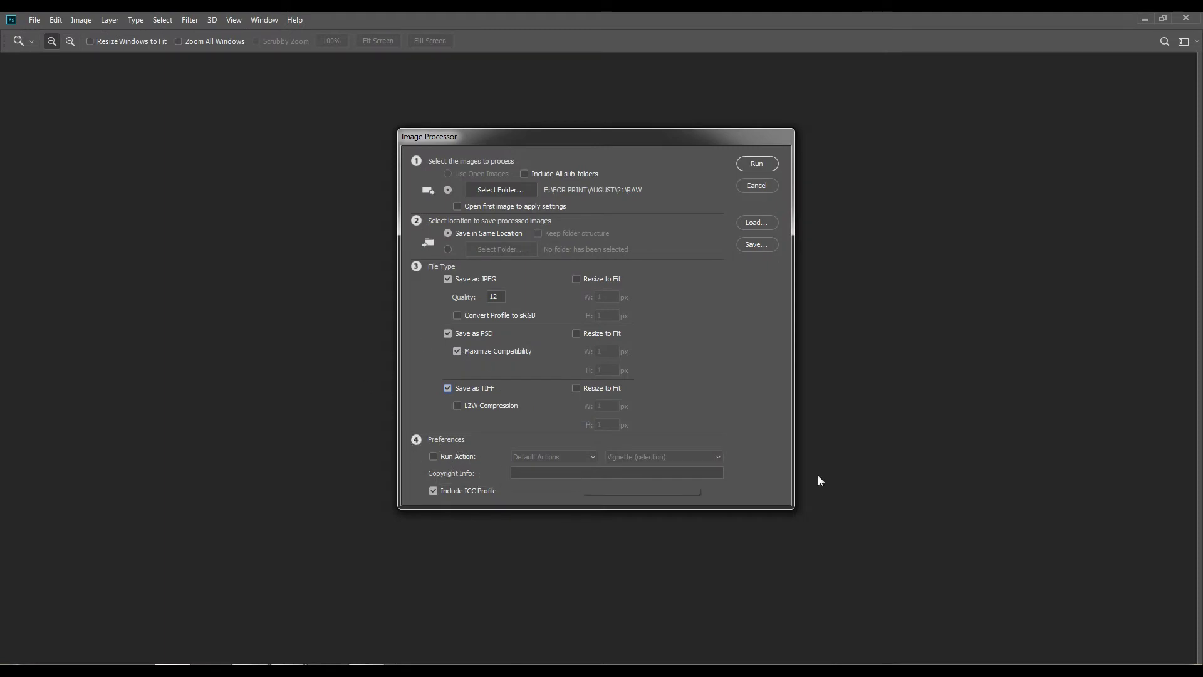
pyautogui.click(759, 165)
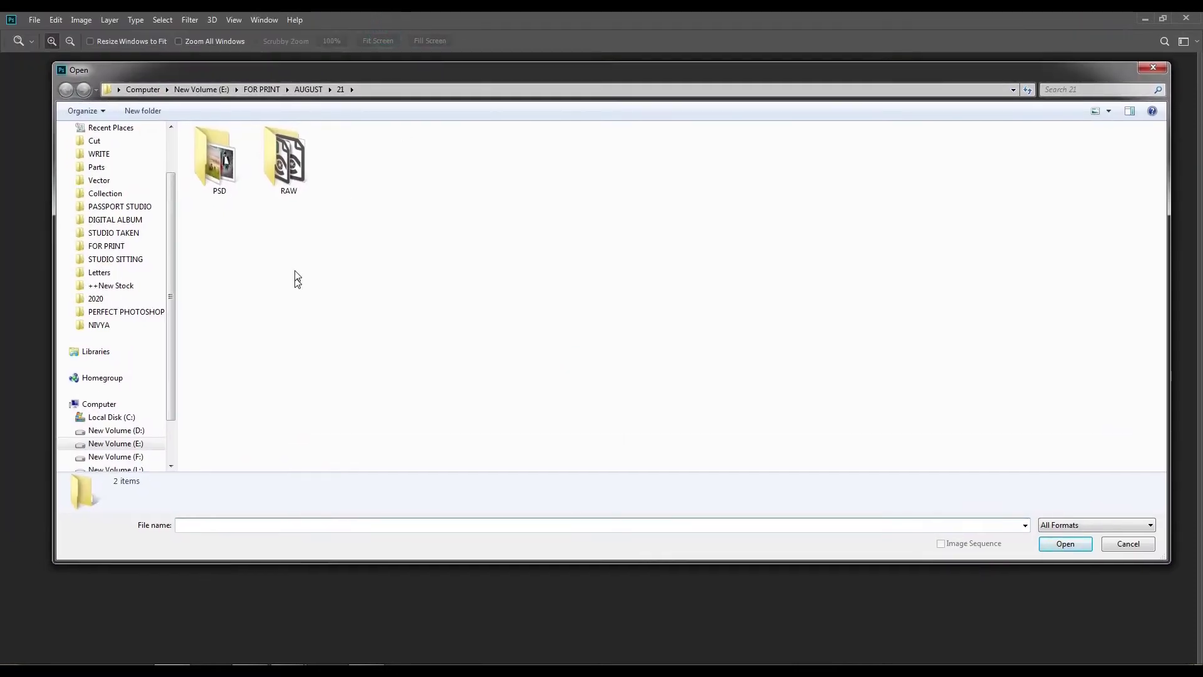
# Step: Browse the RAW folder and check its JPEG, PSD and TIFF output subfolders next to the CR2 originals
pyautogui.click(289, 195)
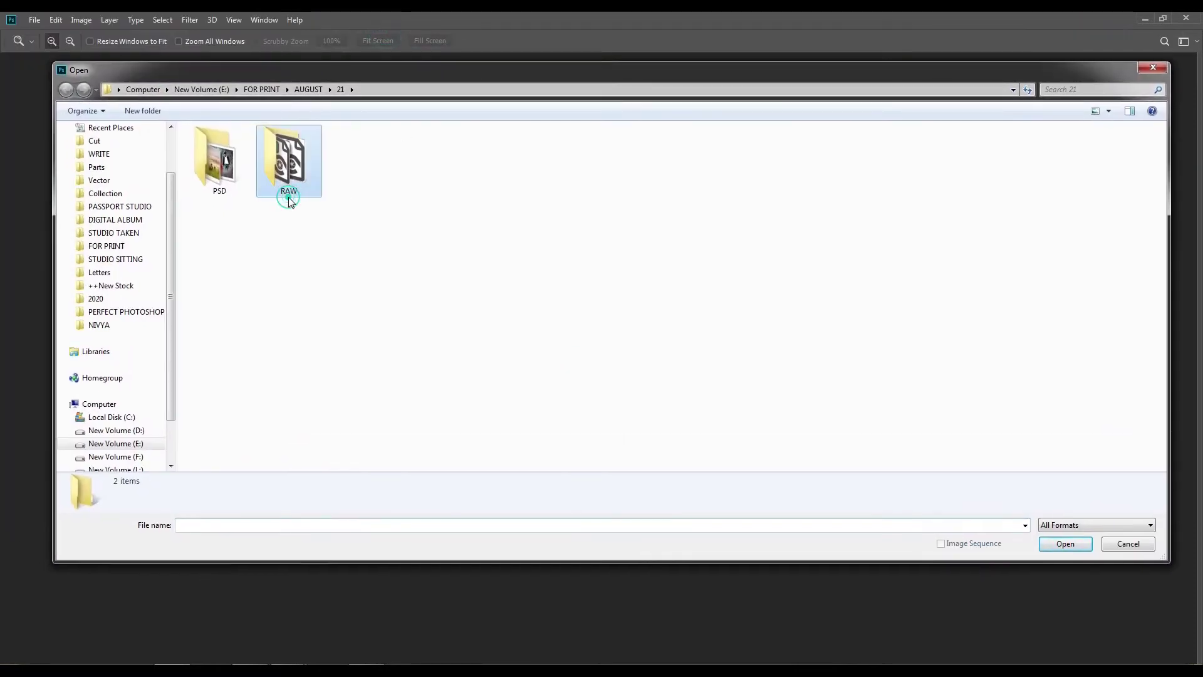
pyautogui.press('Return')
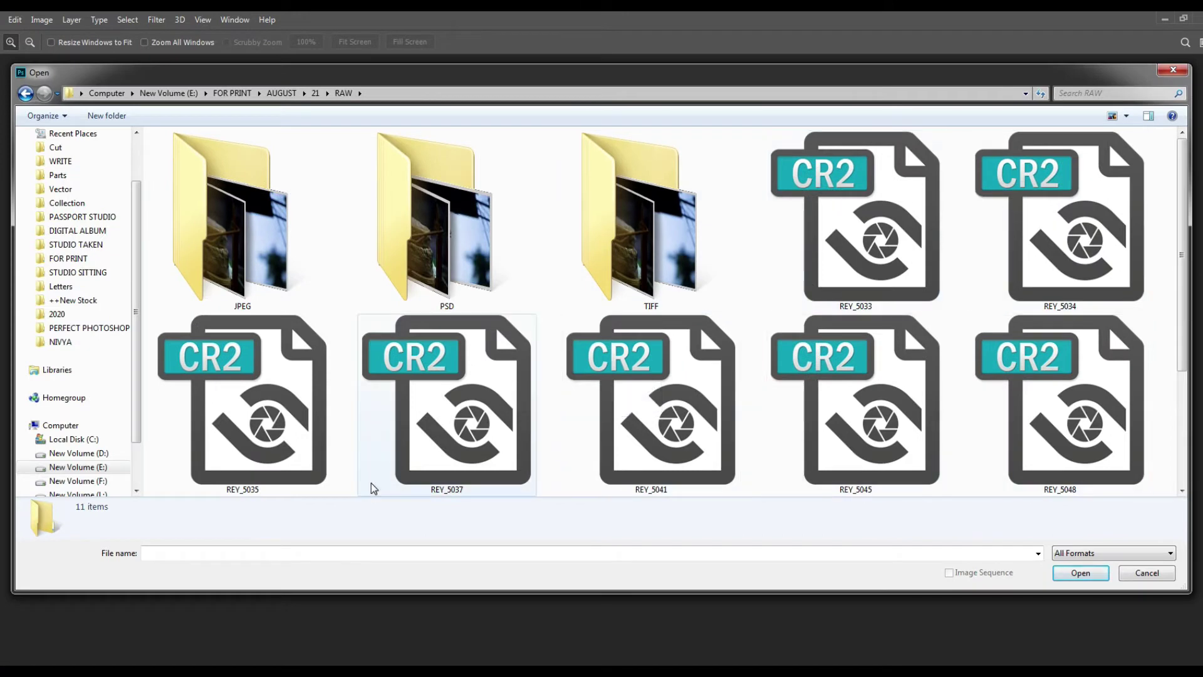
pyautogui.click(233, 270)
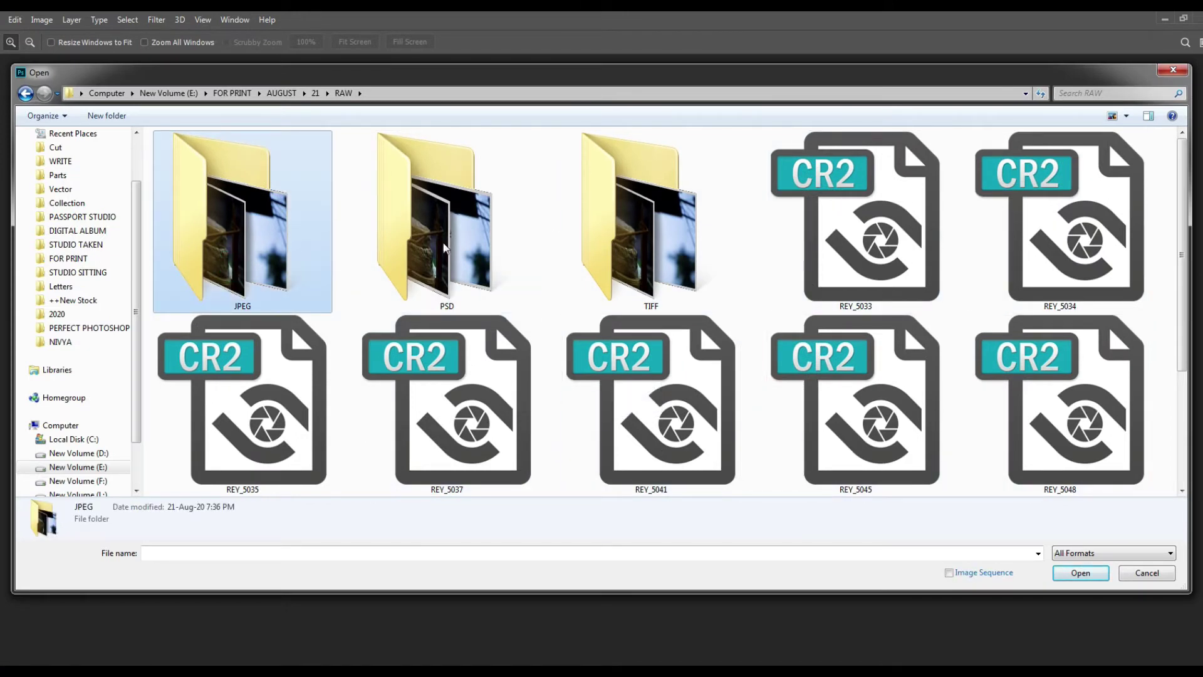
pyautogui.click(456, 280)
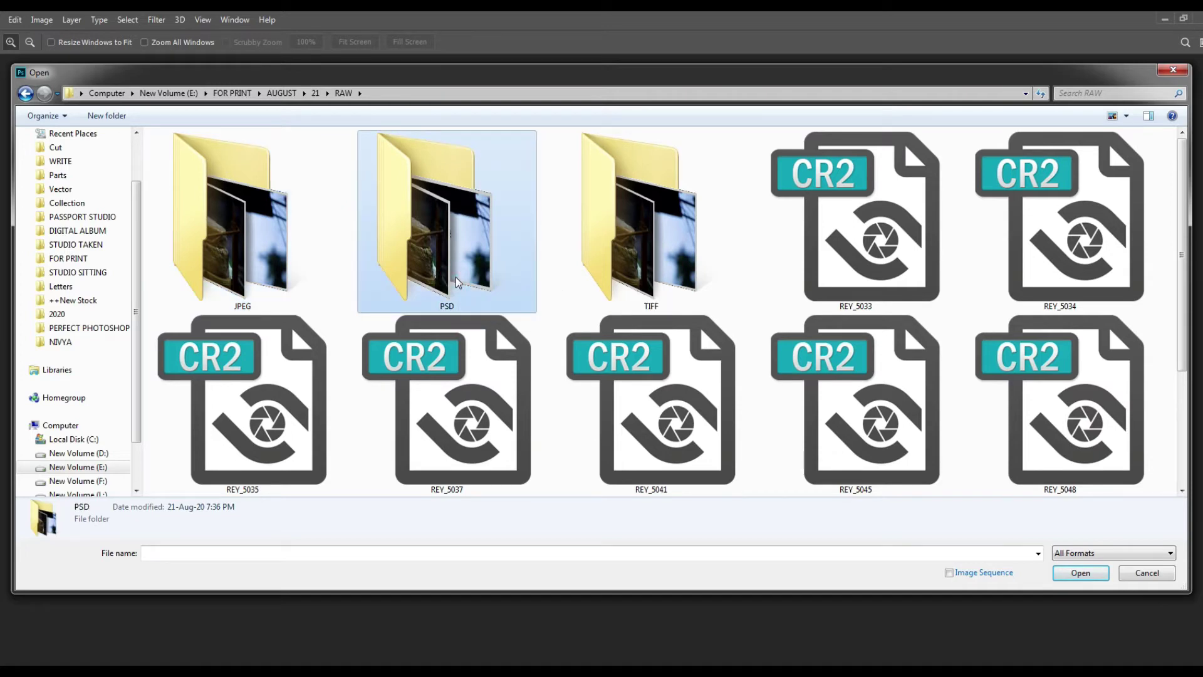
pyautogui.click(672, 273)
pyautogui.moveTo(667, 276)
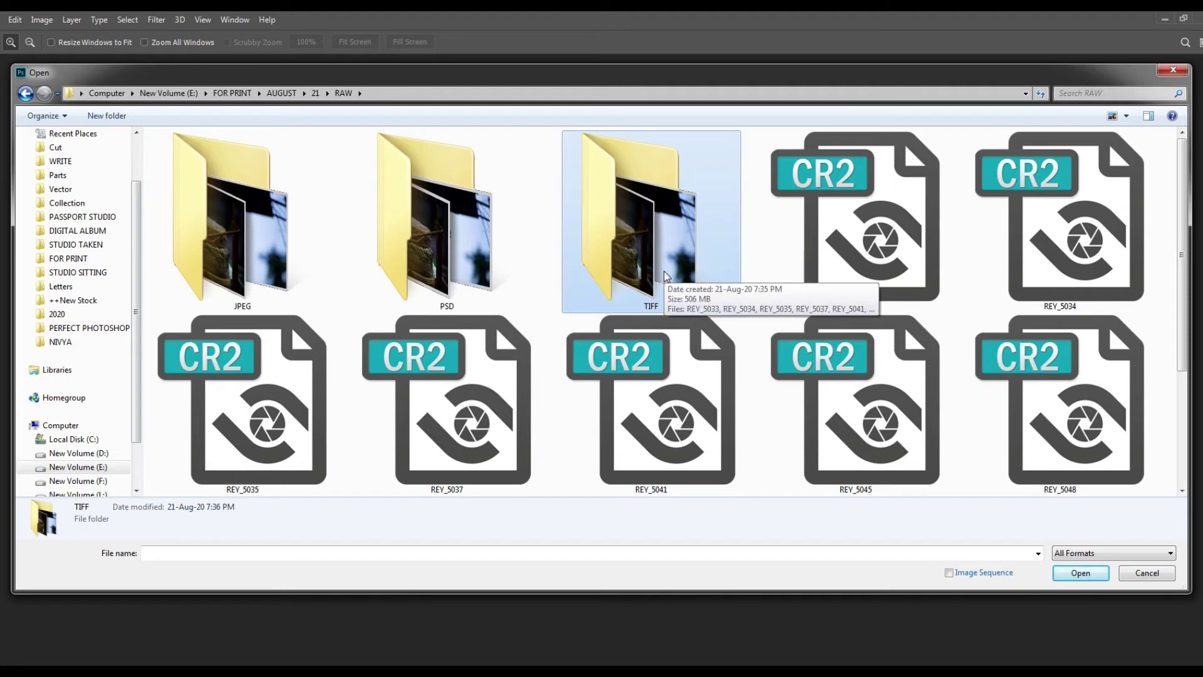
pyautogui.moveTo(299, 285)
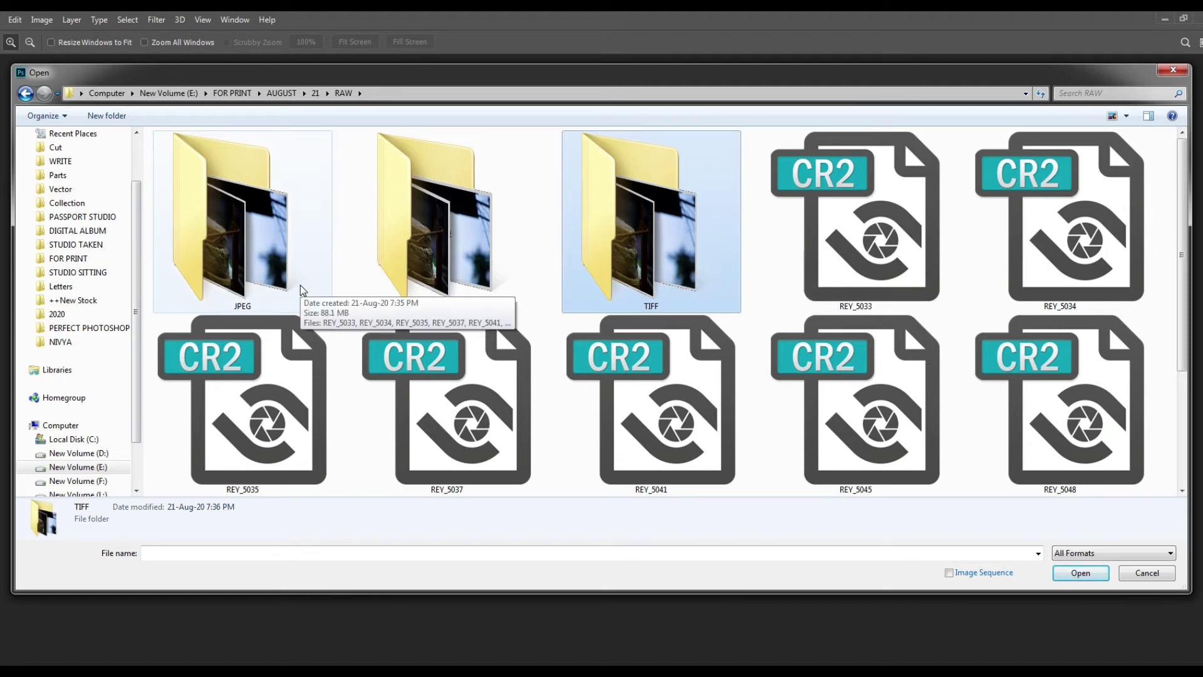
pyautogui.moveTo(452, 270)
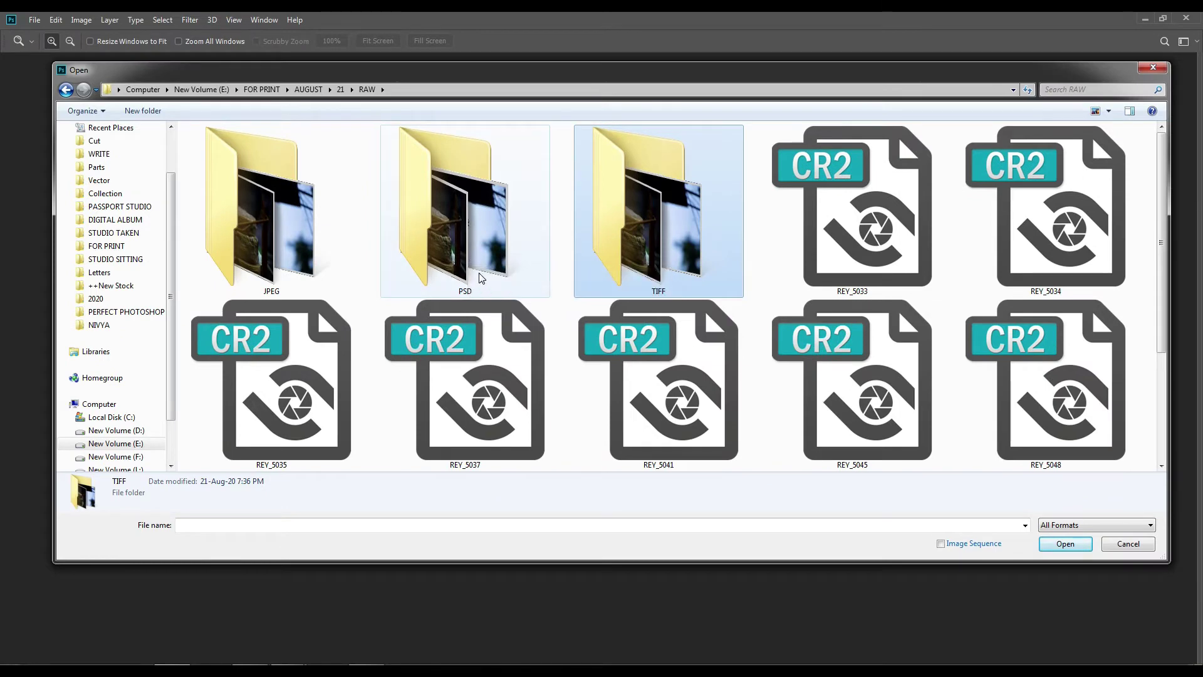
pyautogui.press('BackSpace')
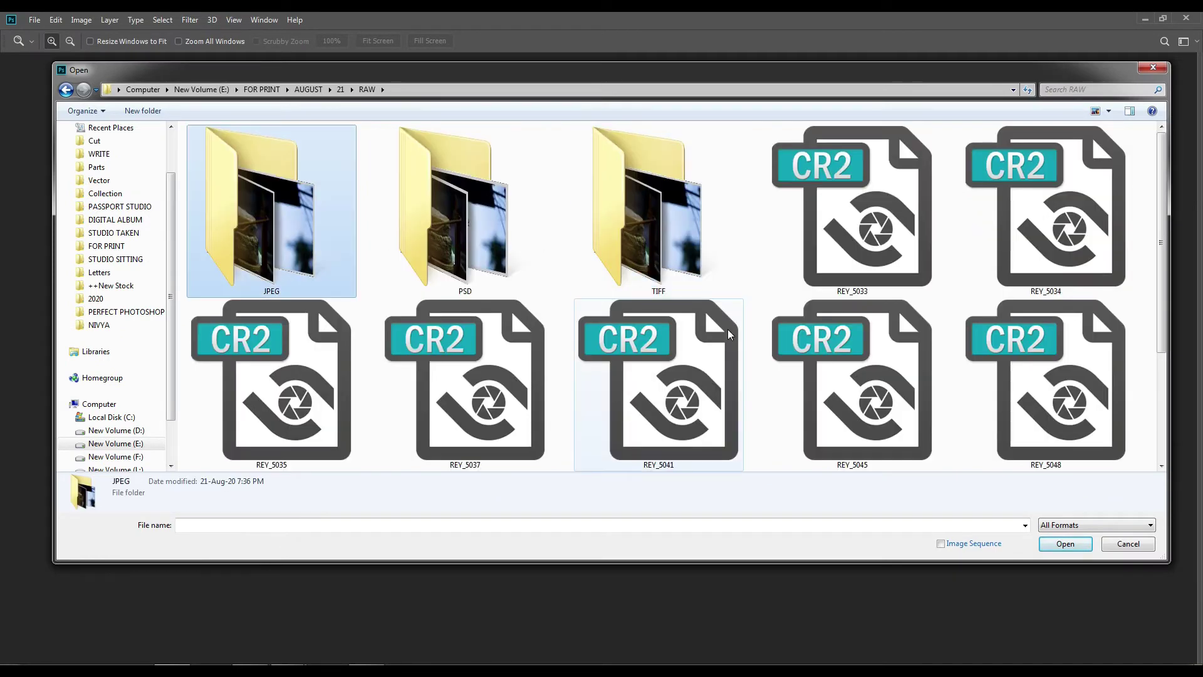
pyautogui.moveTo(728, 332)
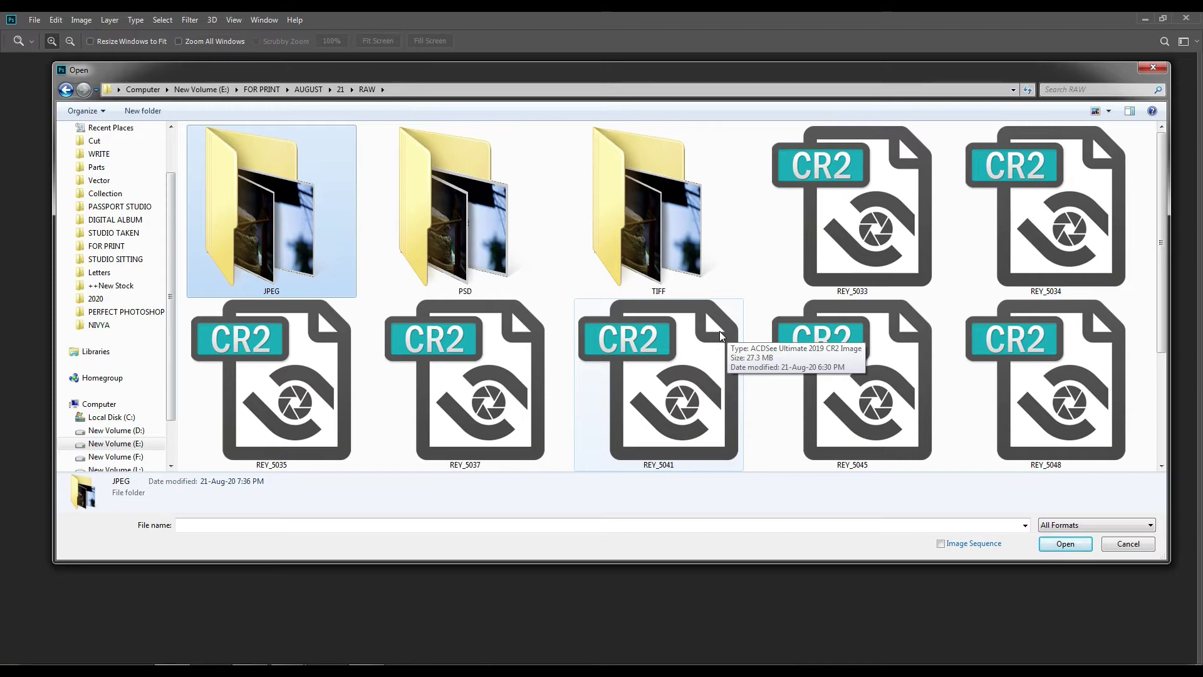
pyautogui.click(763, 276)
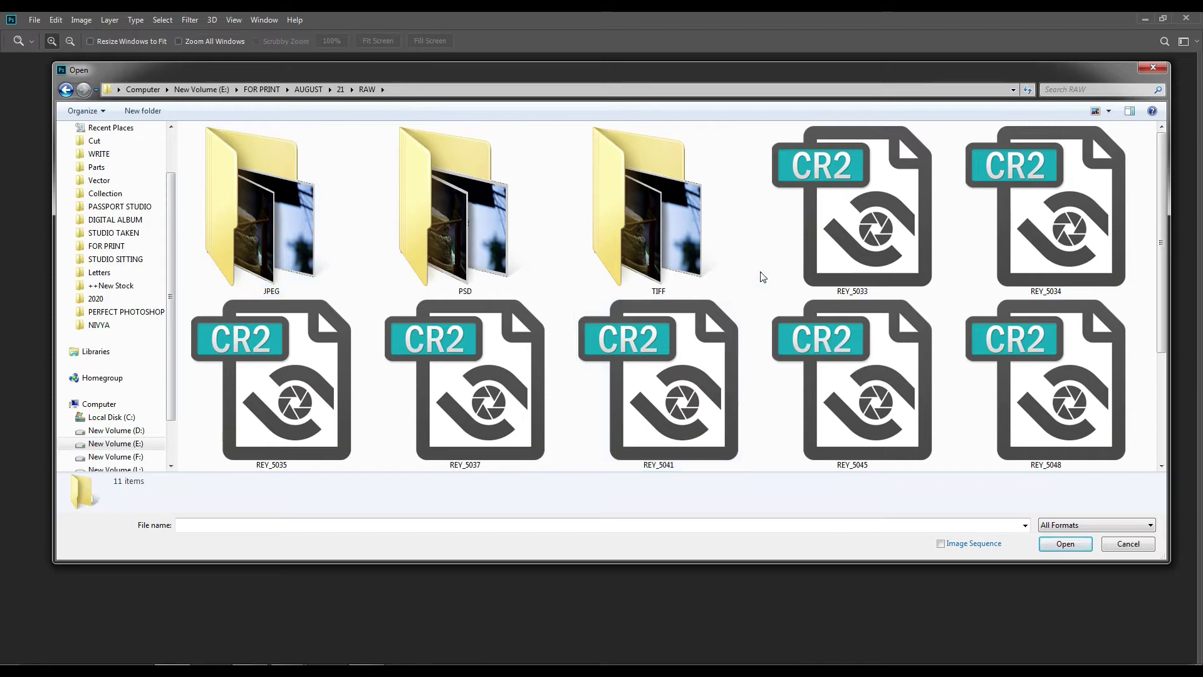
# Step: Open the JPEG output folder inside RAW and view the converted photos as larger thumbnails
pyautogui.doubleClick(264, 207)
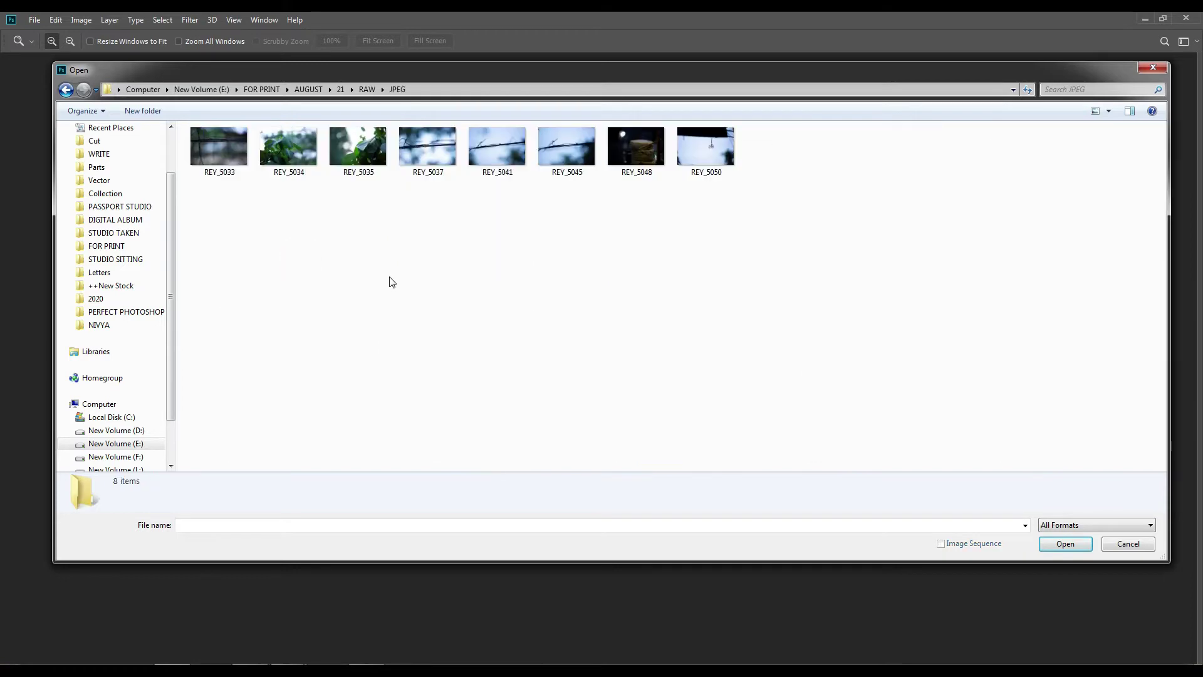
pyautogui.rightClick(353, 261)
pyautogui.click(398, 269)
pyautogui.click(568, 271)
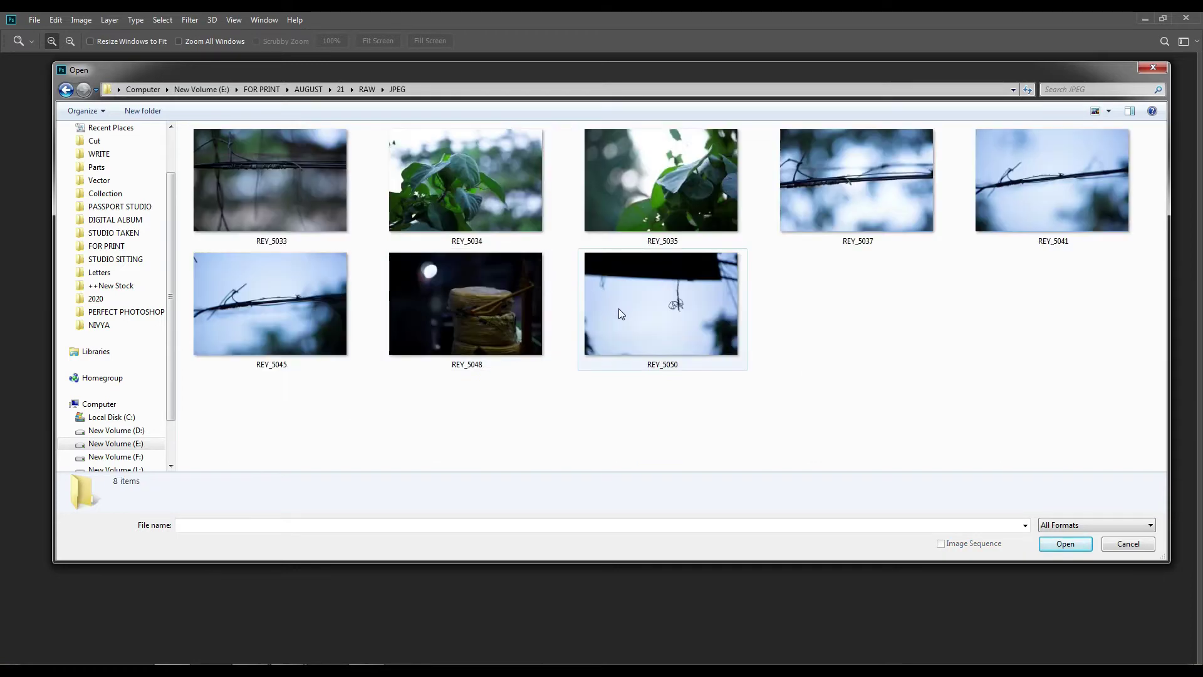
pyautogui.moveTo(620, 310)
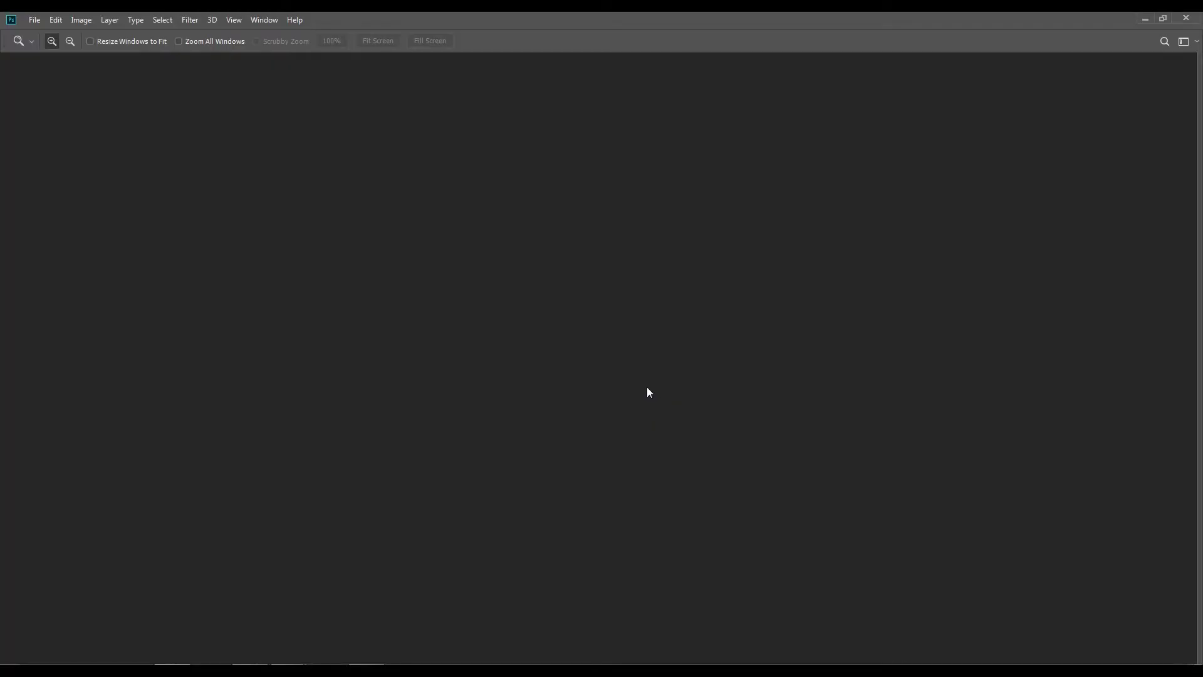
# Step: Look through the layered files in the PSD folder without opening any of them
pyautogui.doubleClick(649, 393)
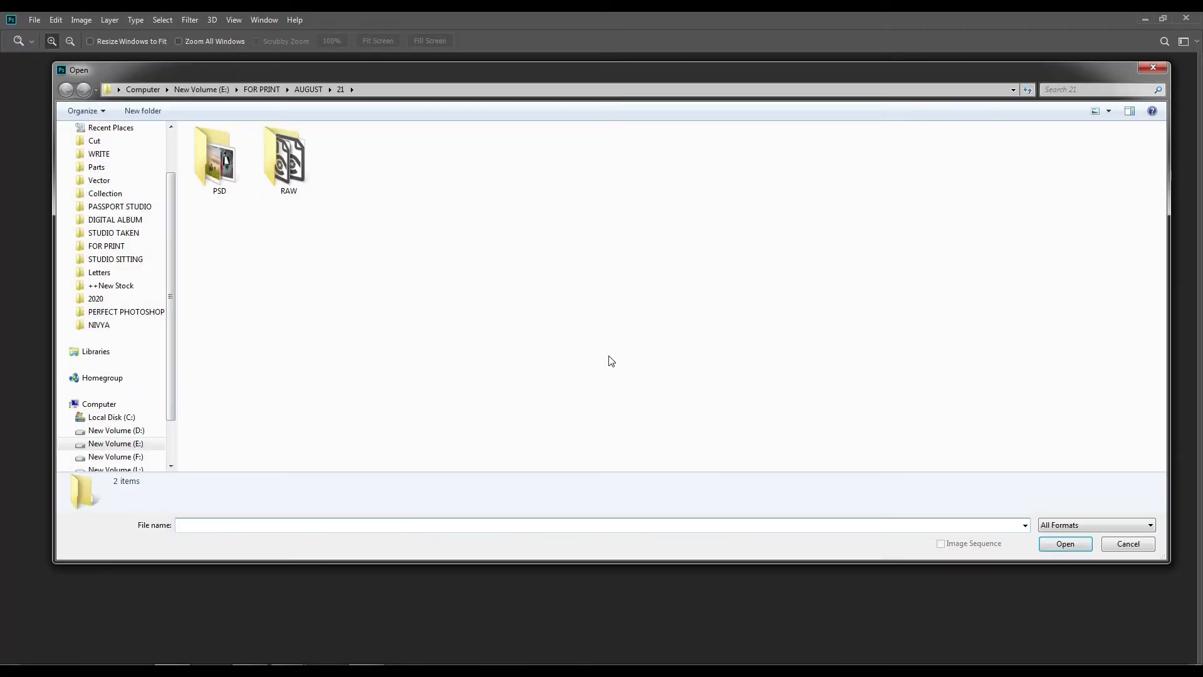
pyautogui.click(216, 174)
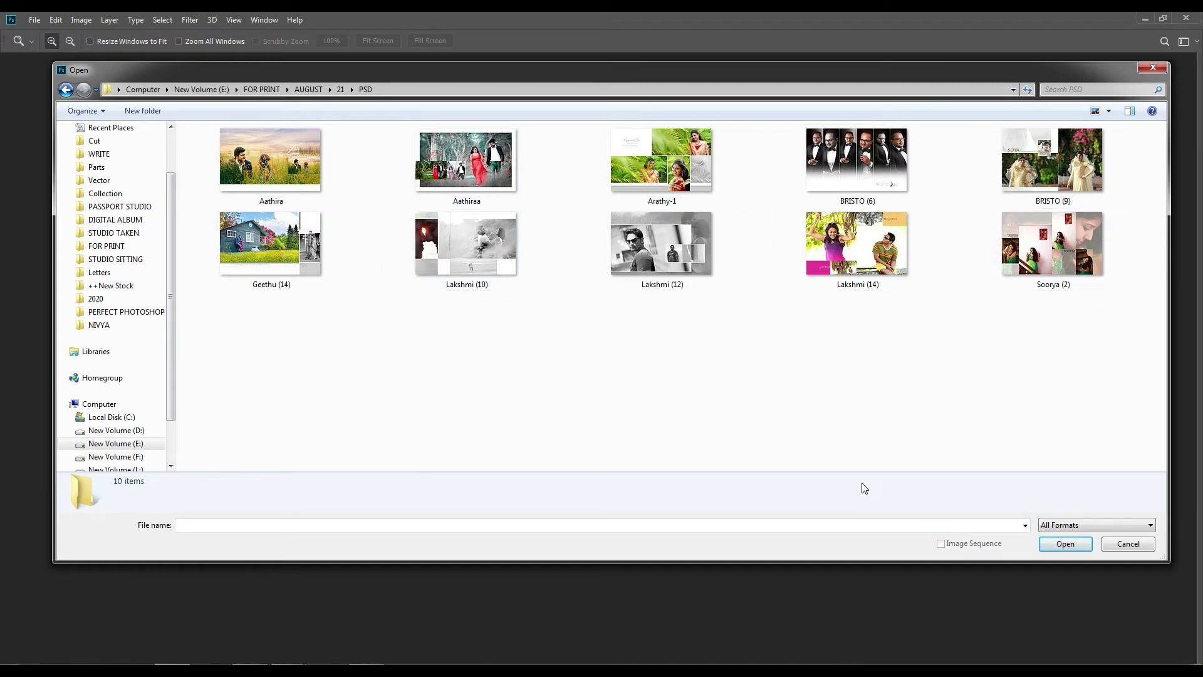
pyautogui.click(1136, 546)
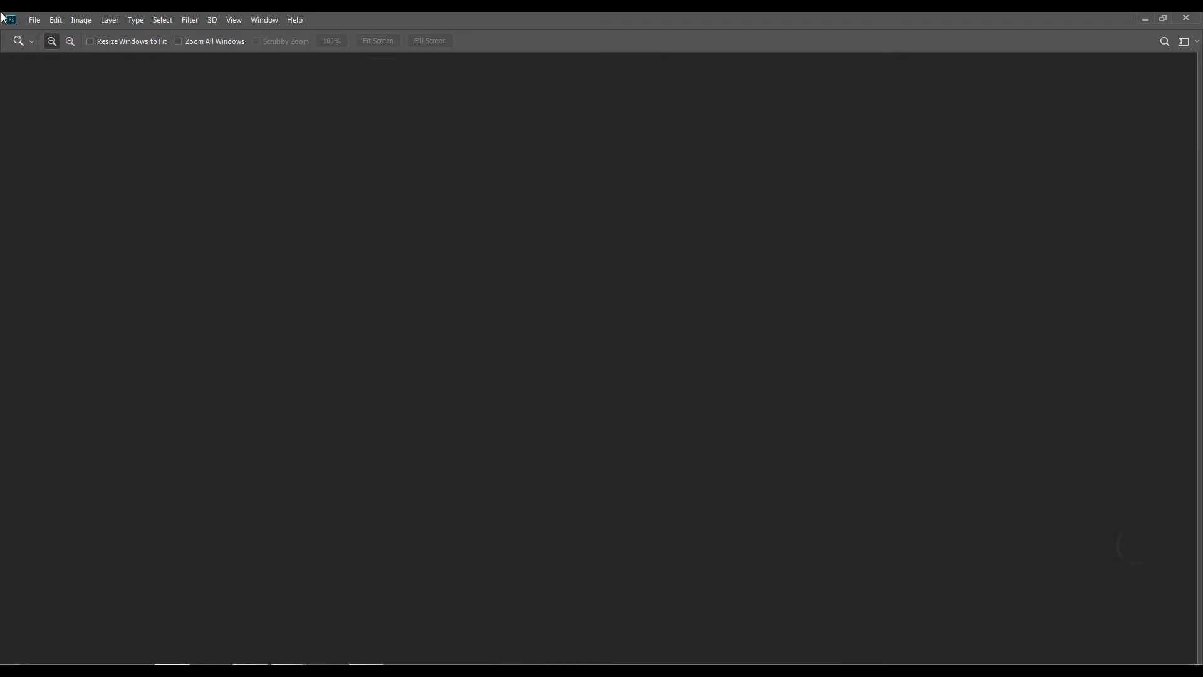
# Step: Start the Image Processor script again and set its source to the PSD folder in E:\FOR PRINT\AUGUST\21
pyautogui.click(35, 20)
pyautogui.moveTo(88, 300)
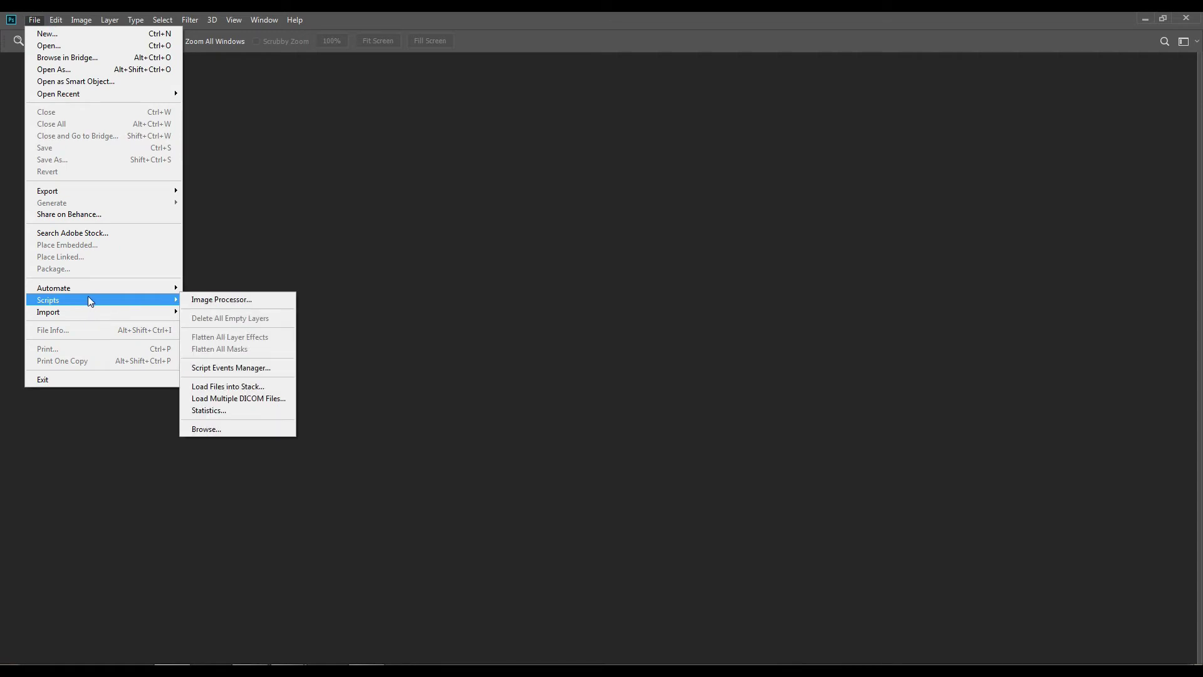
pyautogui.click(232, 304)
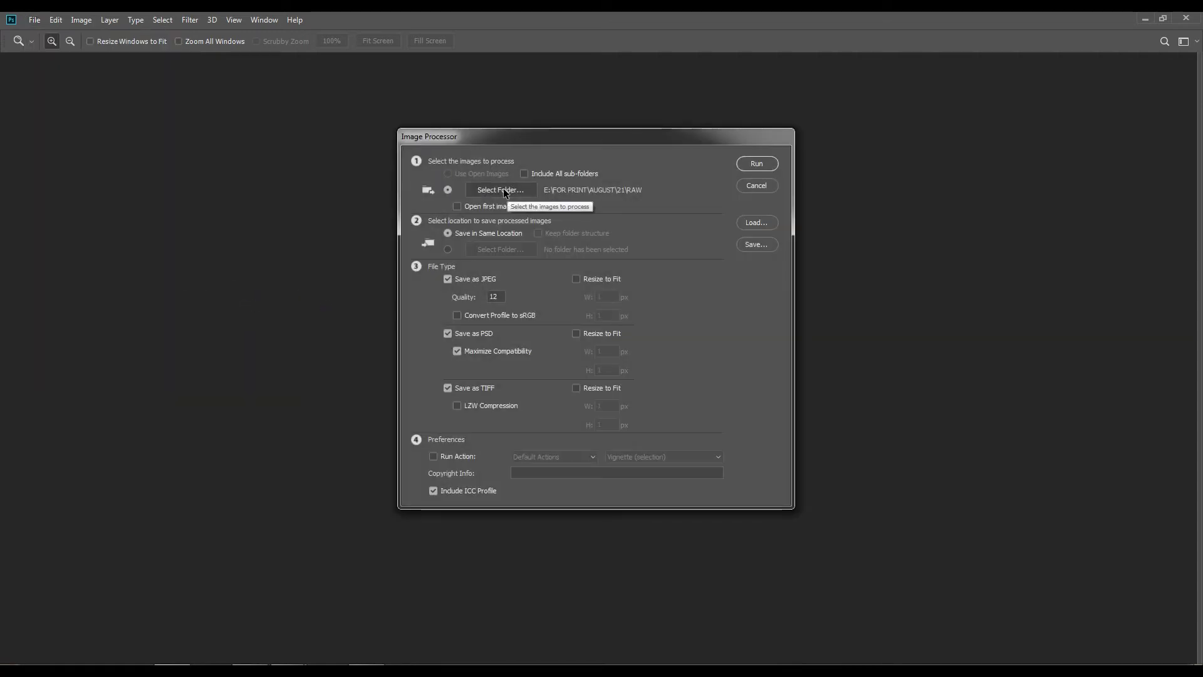
pyautogui.click(504, 190)
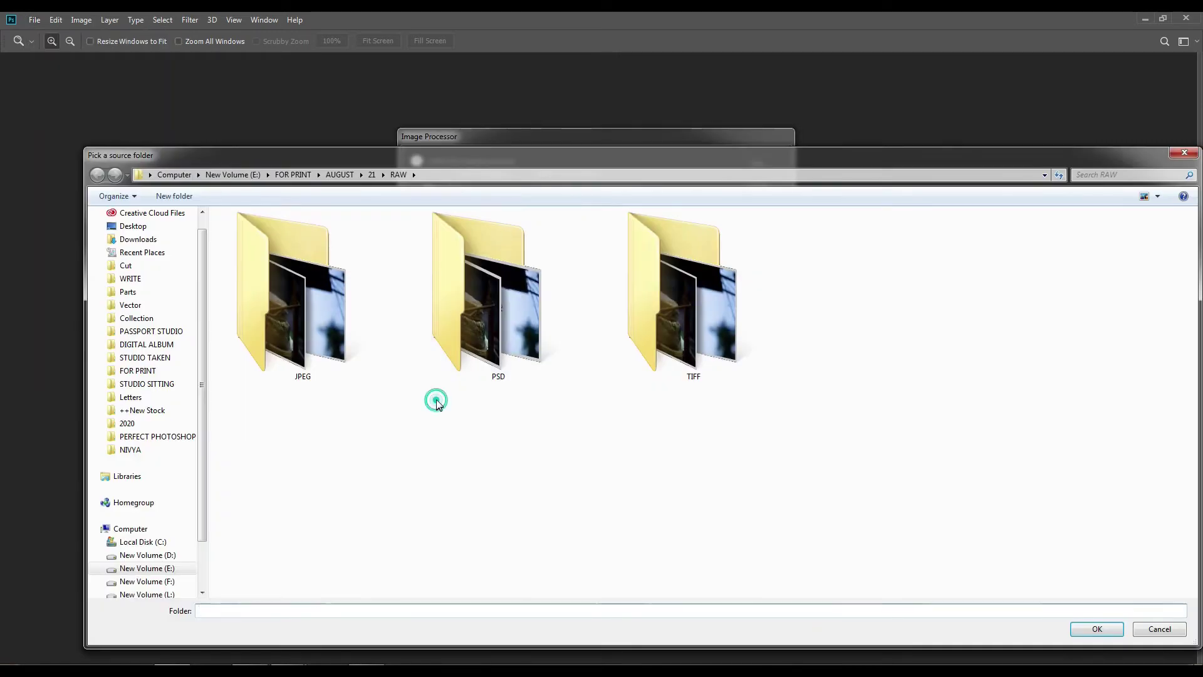
pyautogui.hotkey('alt', 'Up')
pyautogui.click(253, 250)
pyautogui.doubleClick(253, 250)
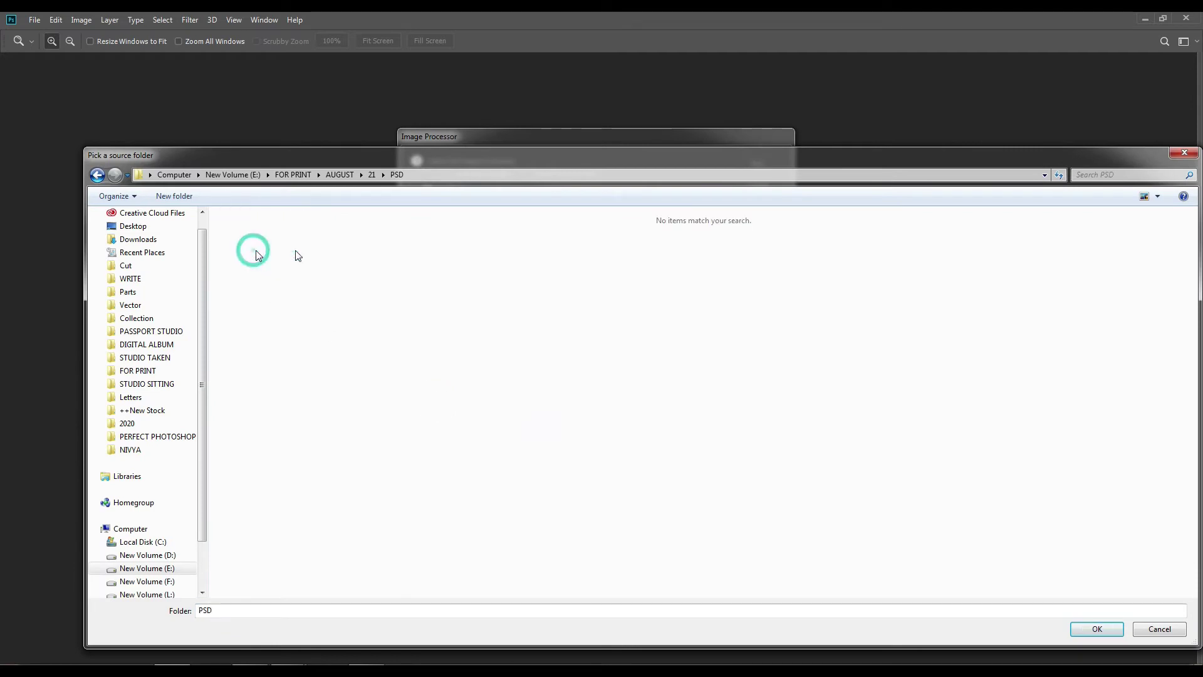
pyautogui.click(1096, 628)
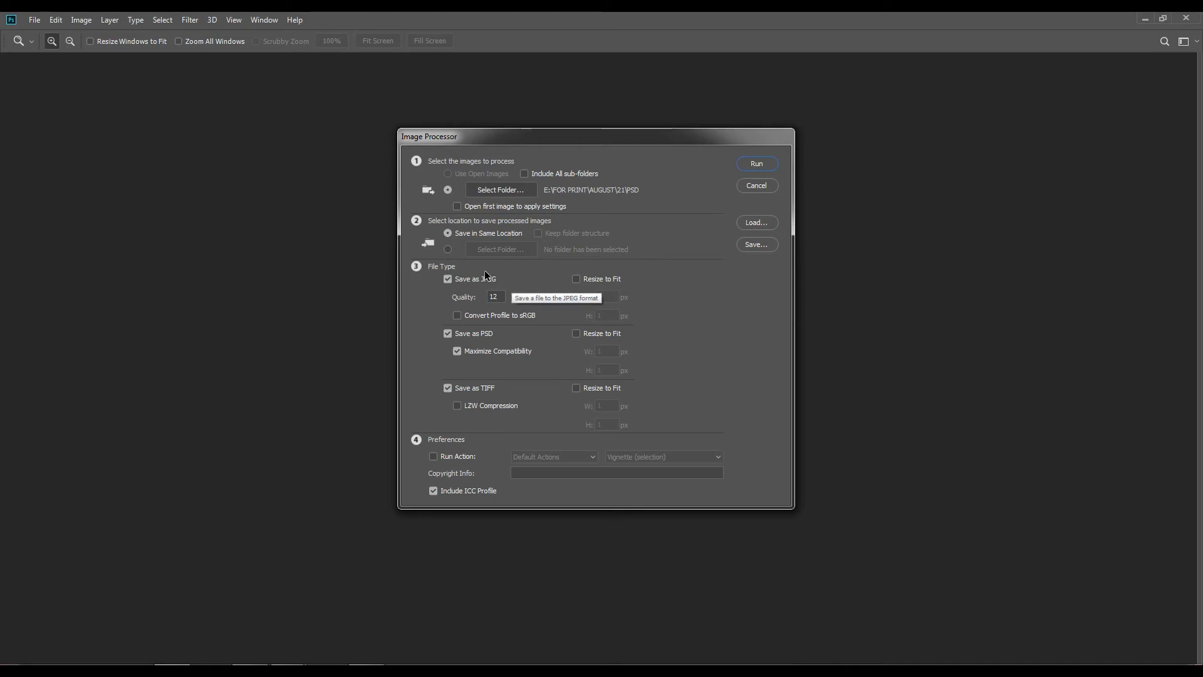
# Step: Disable PSD and TIFF output so only JPEG is saved, and run the Image Processor on the PSD folder
pyautogui.click(448, 333)
pyautogui.click(448, 388)
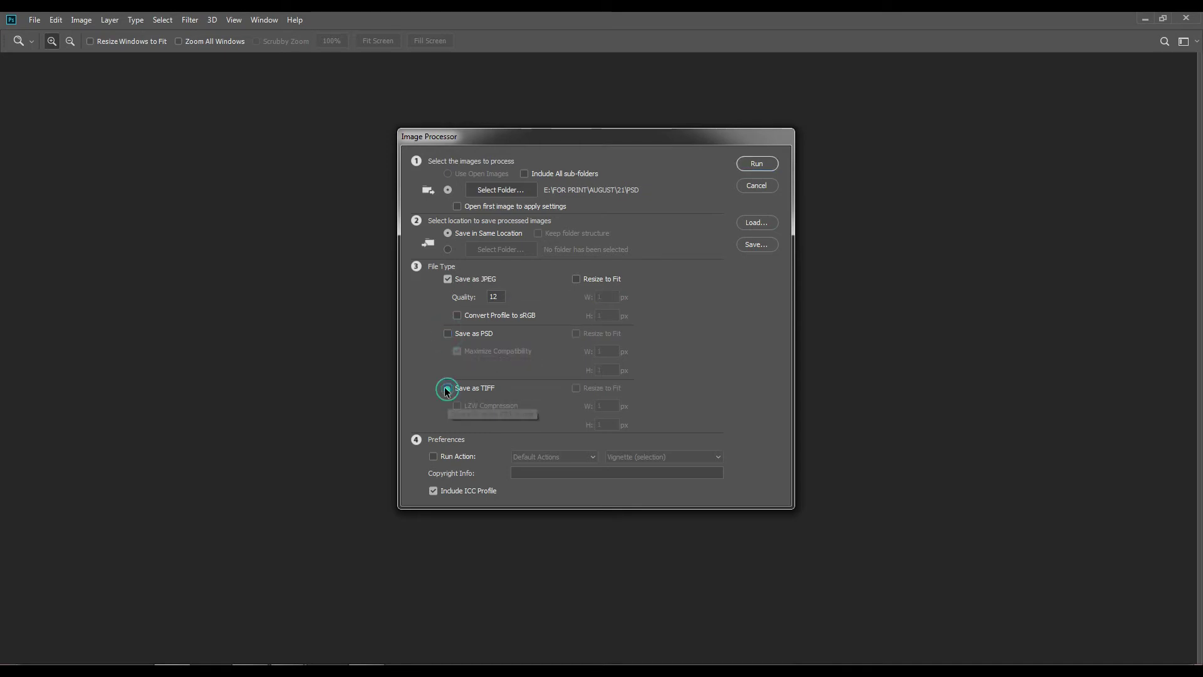
pyautogui.click(757, 164)
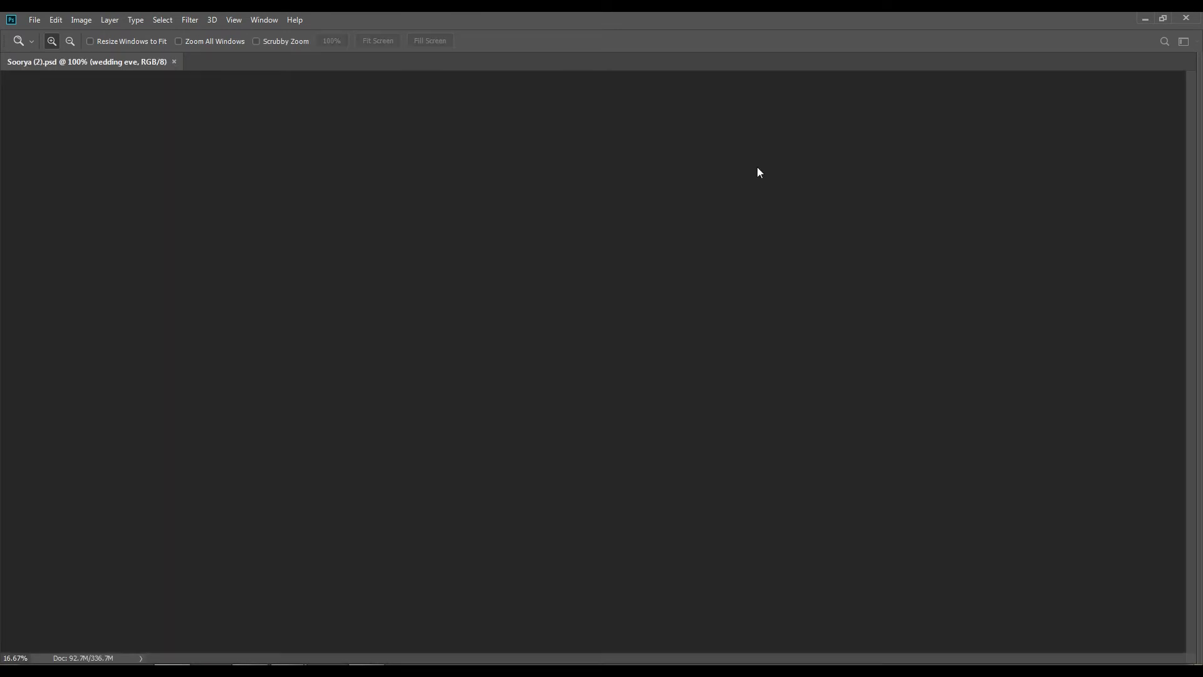
# Step: Browse the PSD folder and its JPEG output subfolder to compare the converted images with the originals
pyautogui.hotkey('ctrl', 'o')
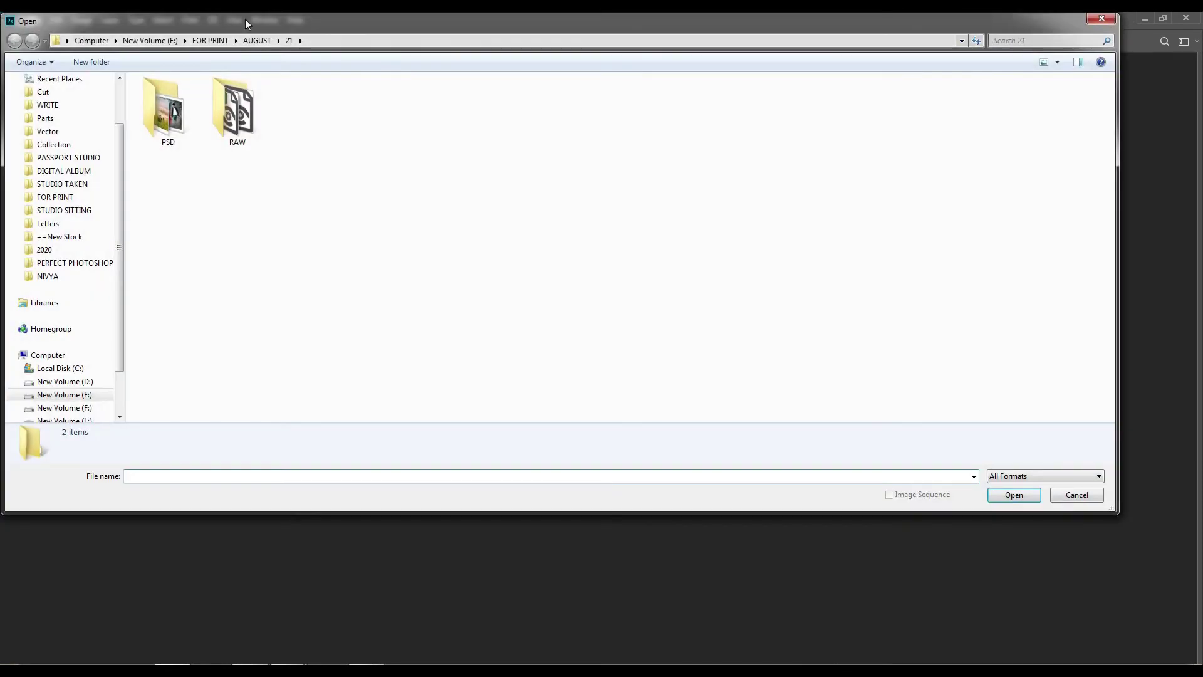
pyautogui.moveTo(246, 19); pyautogui.dragTo(344, 80)
pyautogui.doubleClick(263, 173)
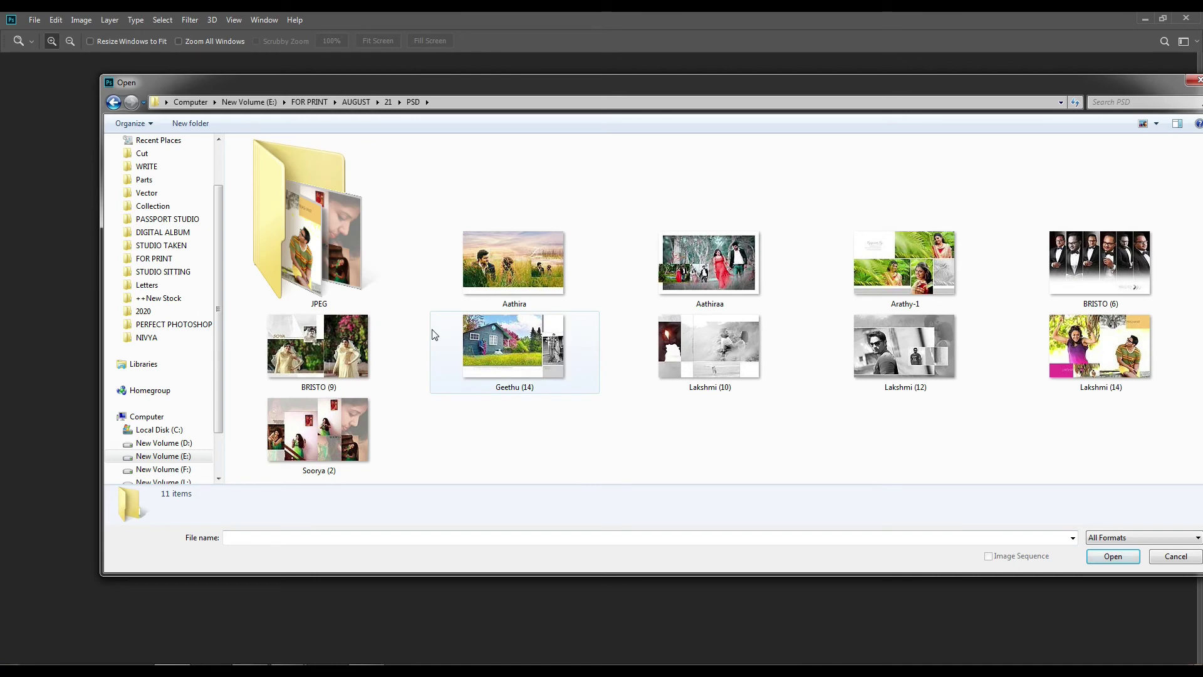
pyautogui.doubleClick(326, 259)
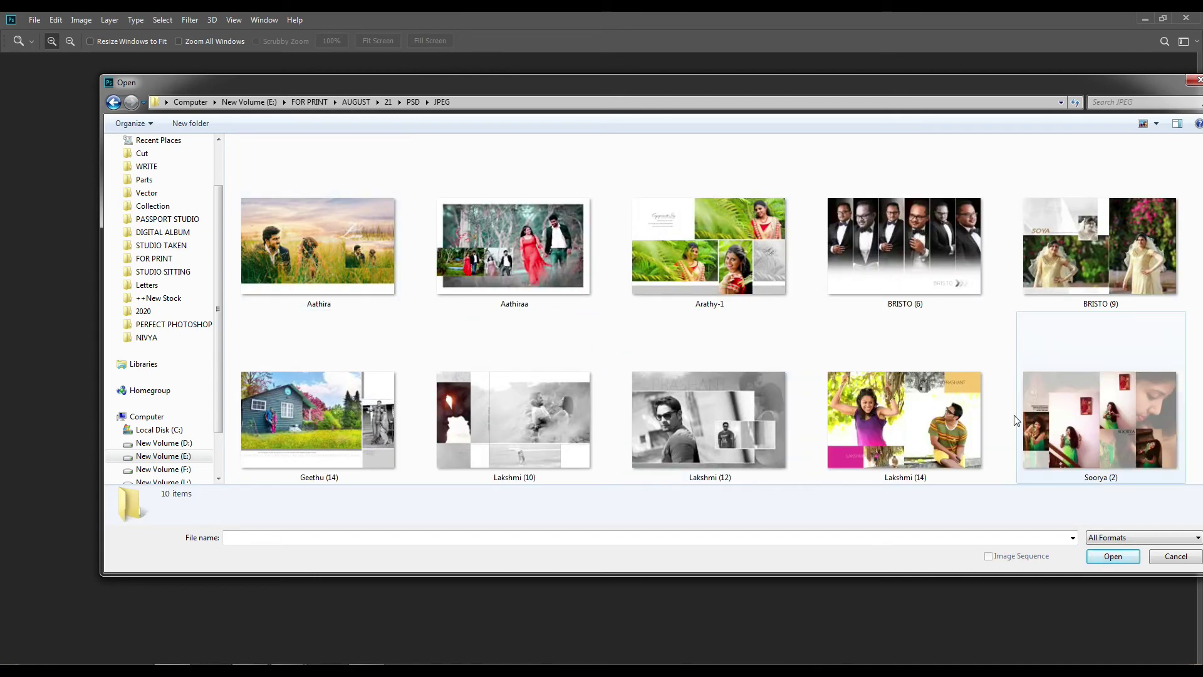
pyautogui.press('BackSpace')
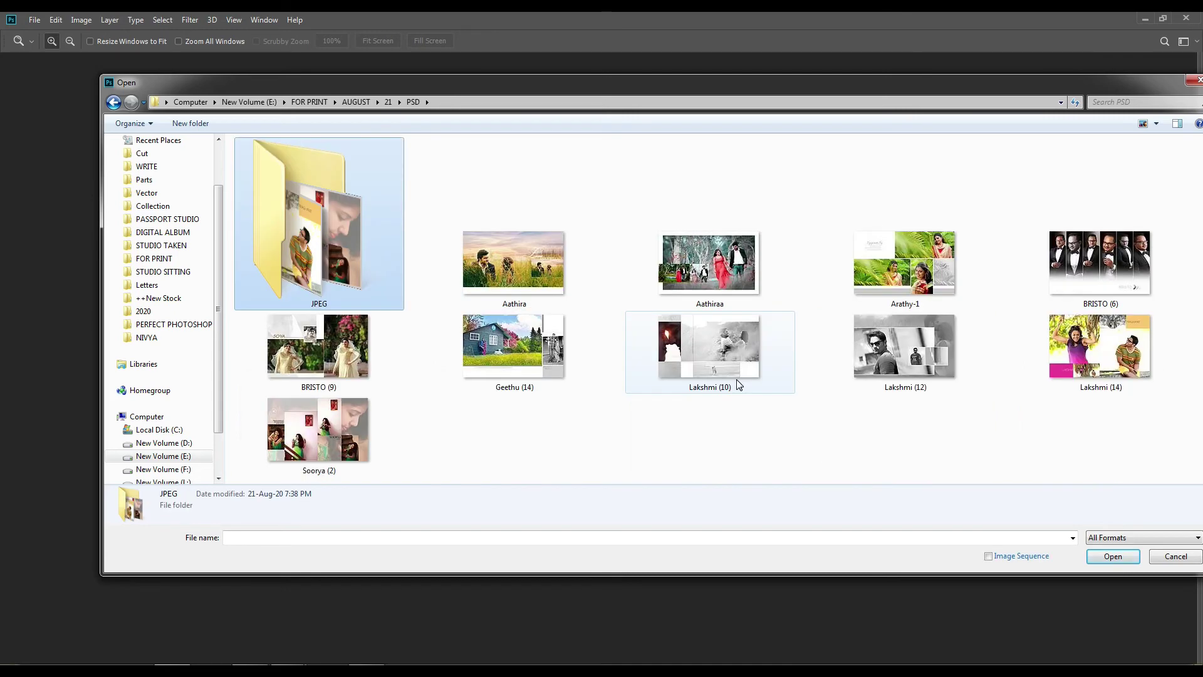